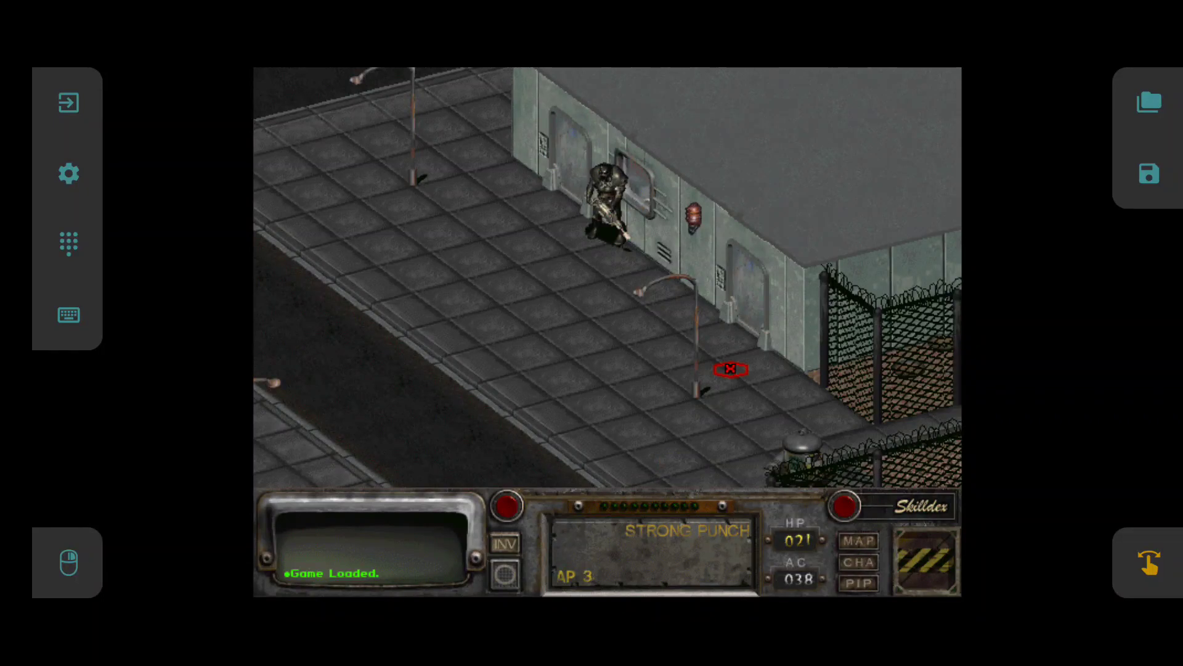
Step: Walk the character out onto the road northwest of the start point
key(Left)
key(Up)
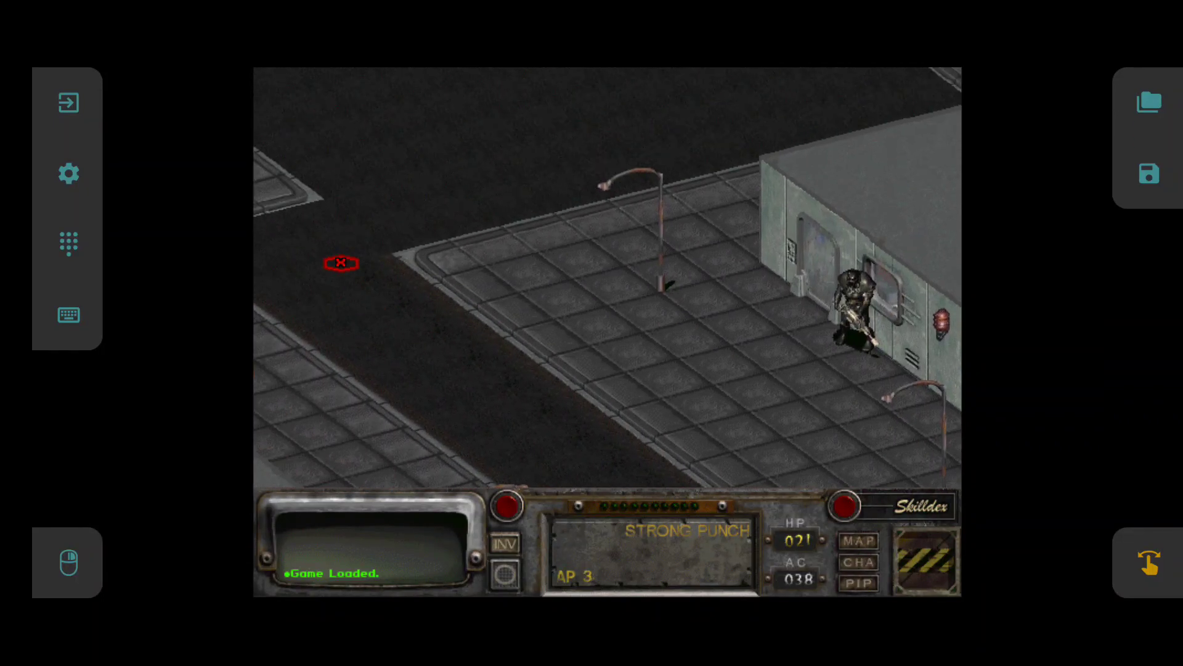
key(Up)
key(Down)
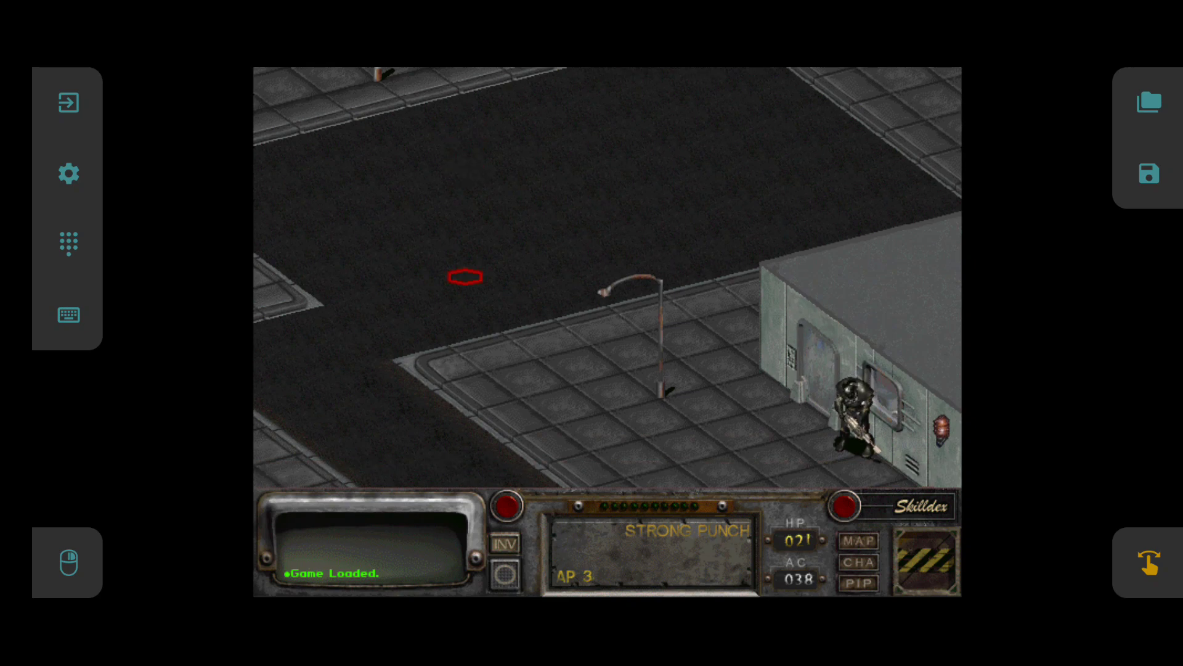
click(465, 276)
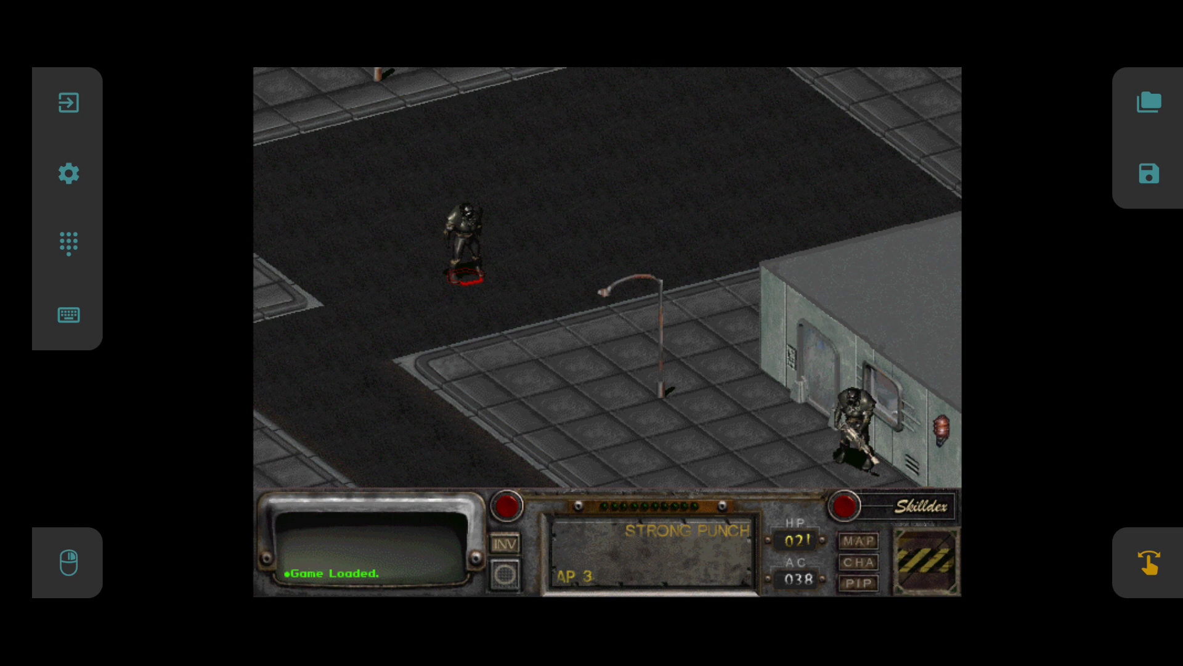
Step: Walk the character back to the building's door beside the fenced yard
key(Down)
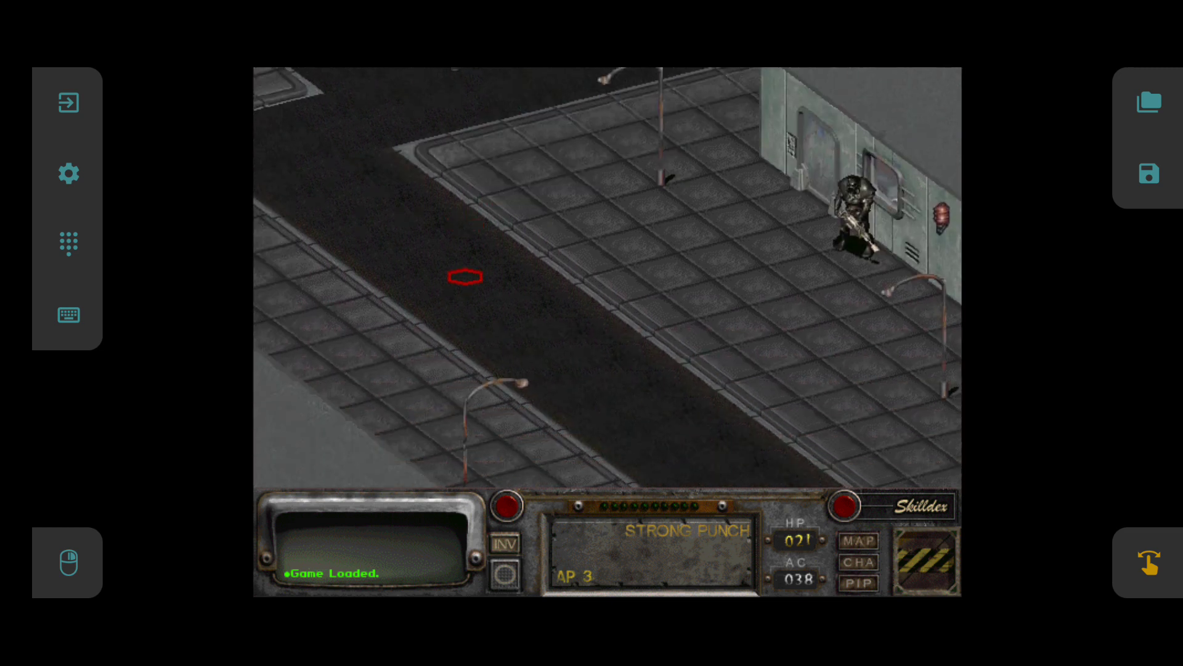
key(Up)
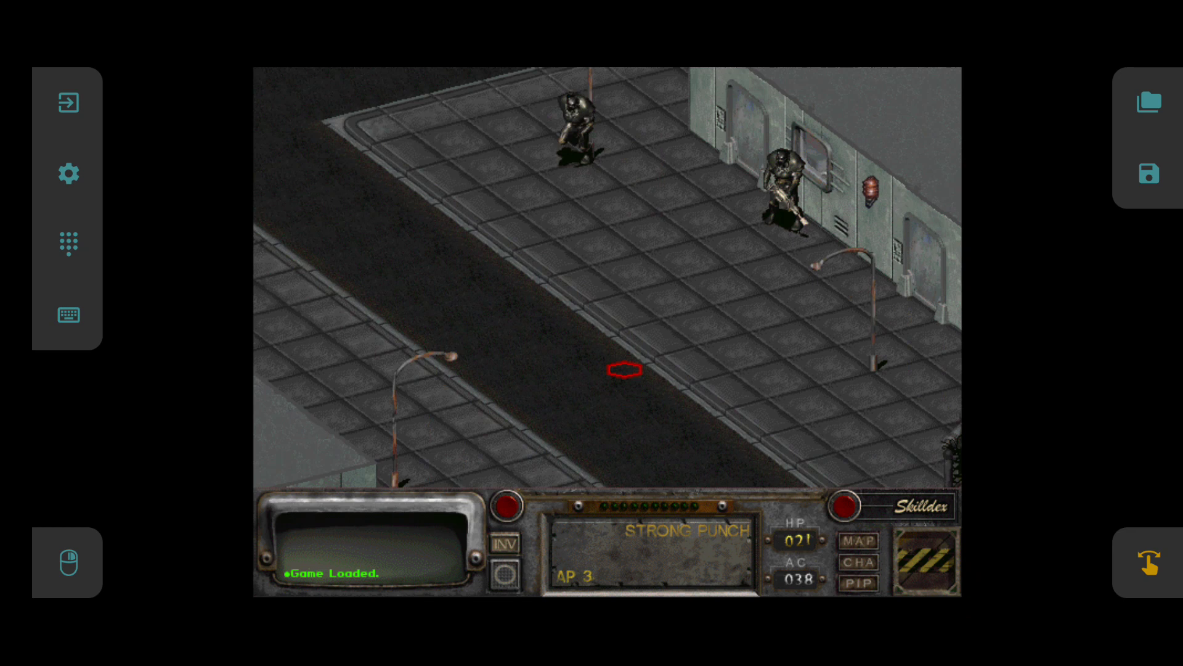
click(731, 236)
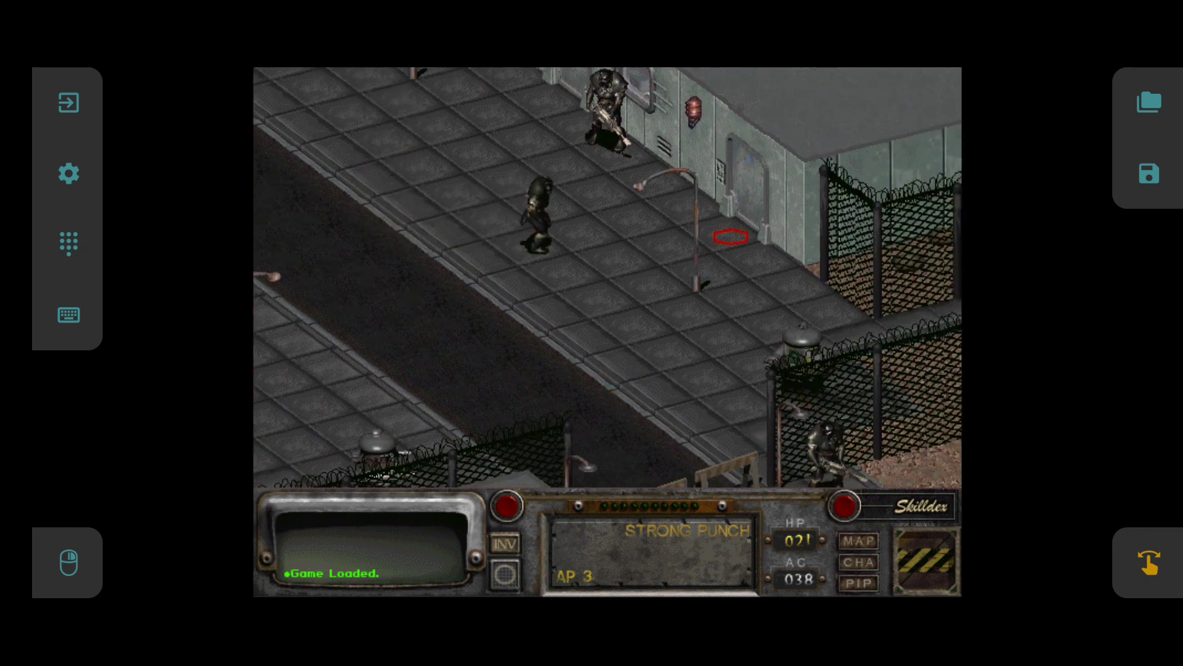
Step: Examine the player character and the door next to them
right_click(731, 236)
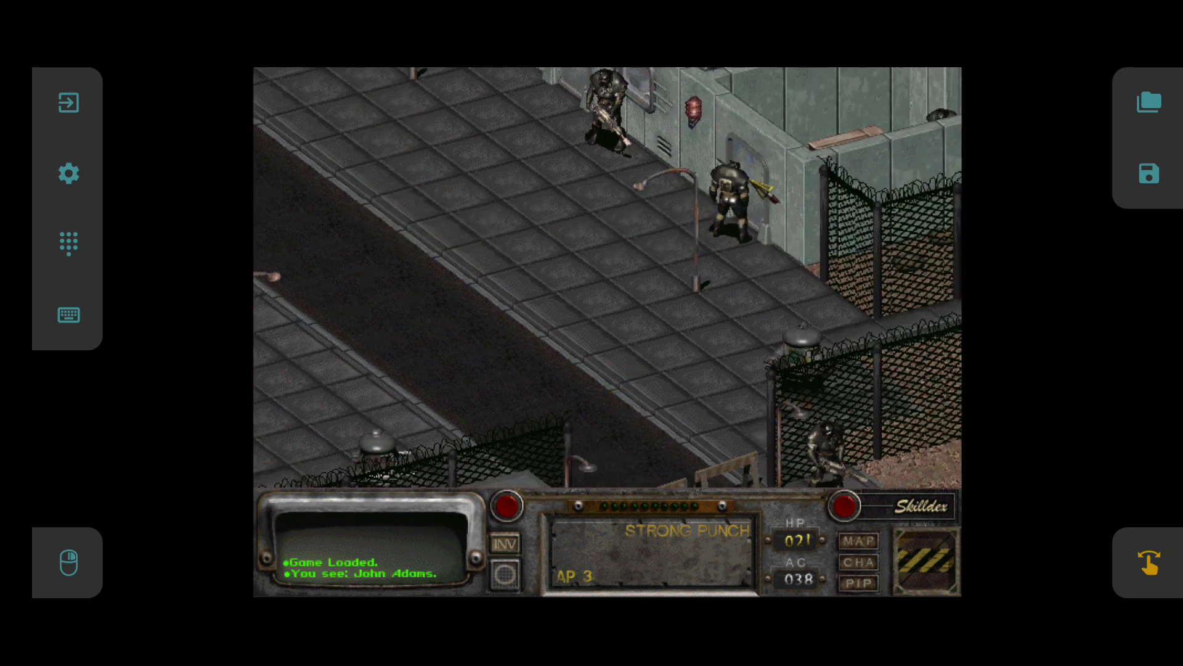
click(747, 180)
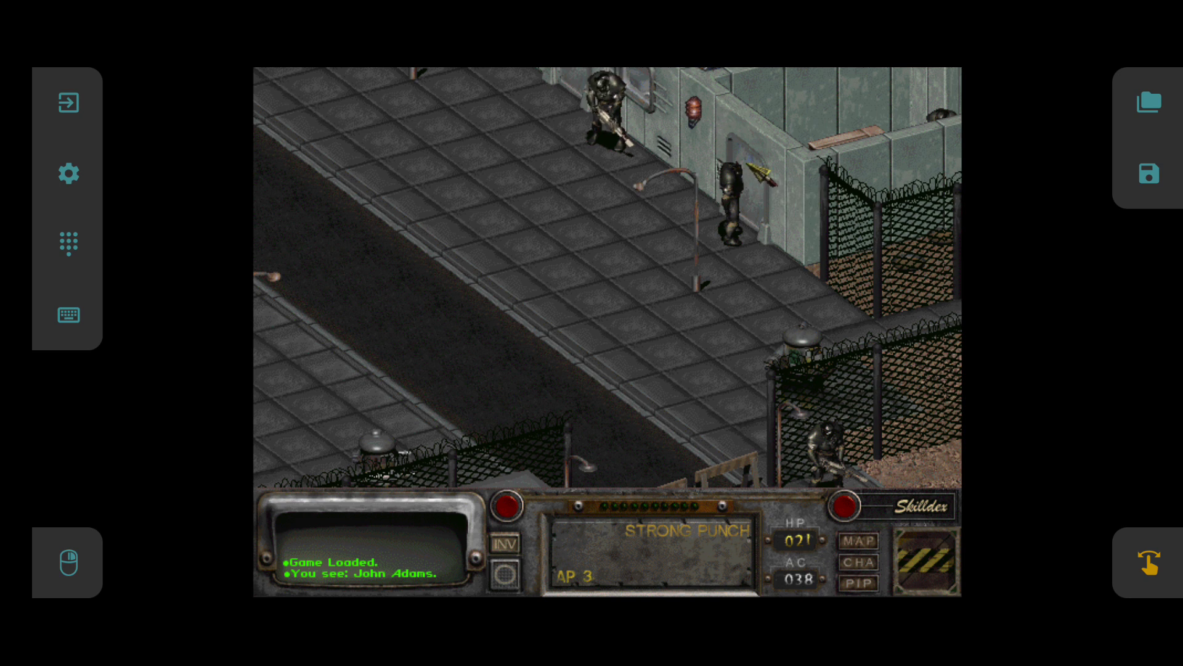
click(746, 162)
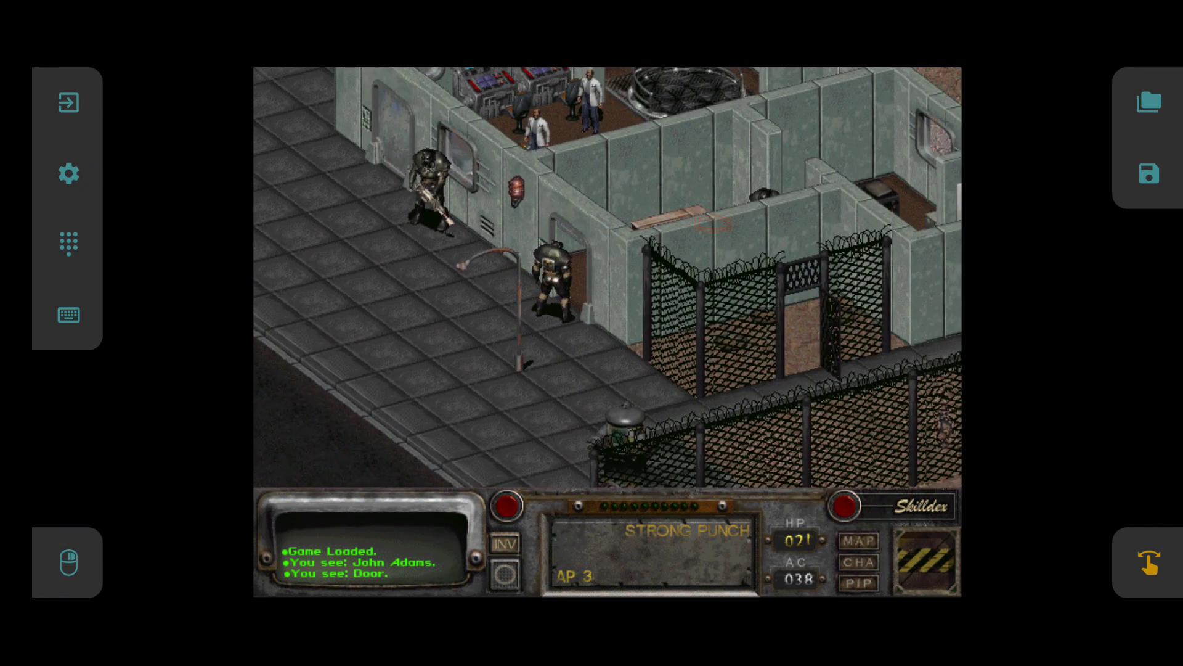
Step: Walk behind the fence and start talking to the power-armoured guard
click(715, 226)
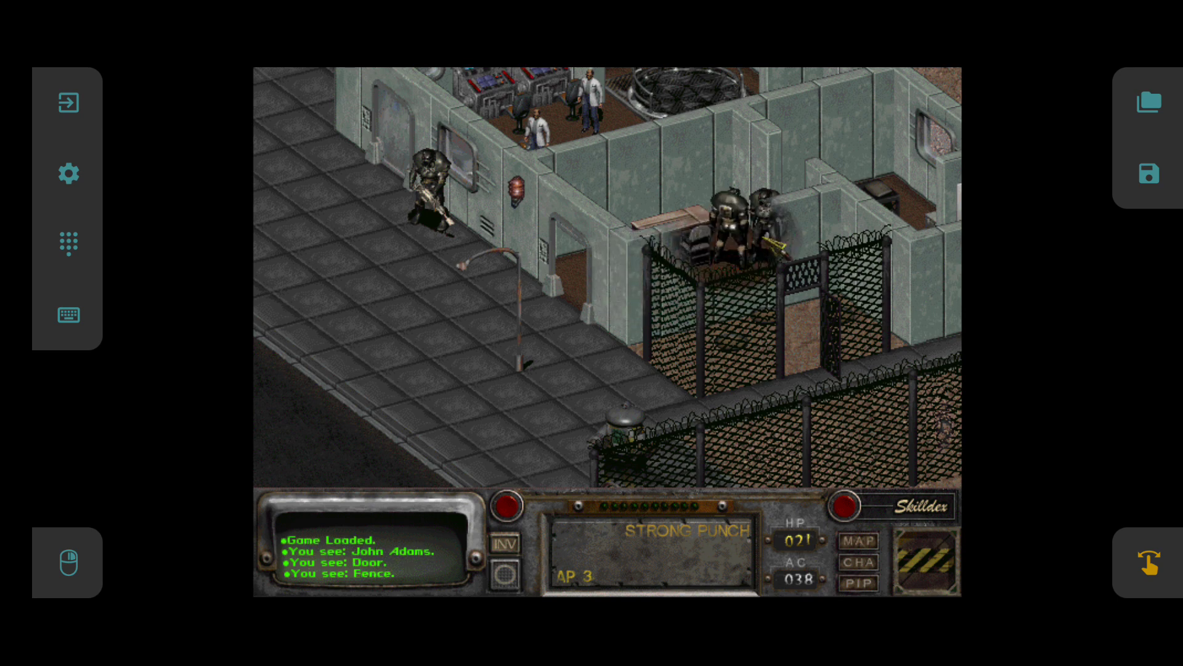
click(770, 212)
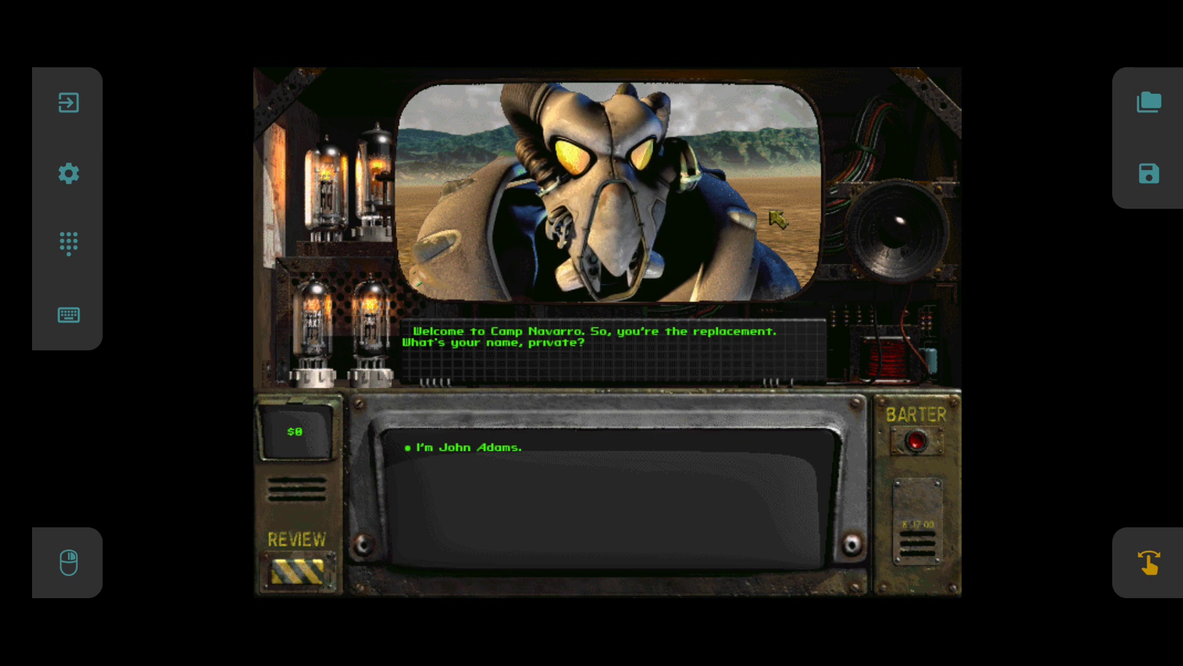
Step: Give the sergeant your name, add 'Sir', answer 'Yes, Sergeant!', then ask what you're guarding
click(426, 451)
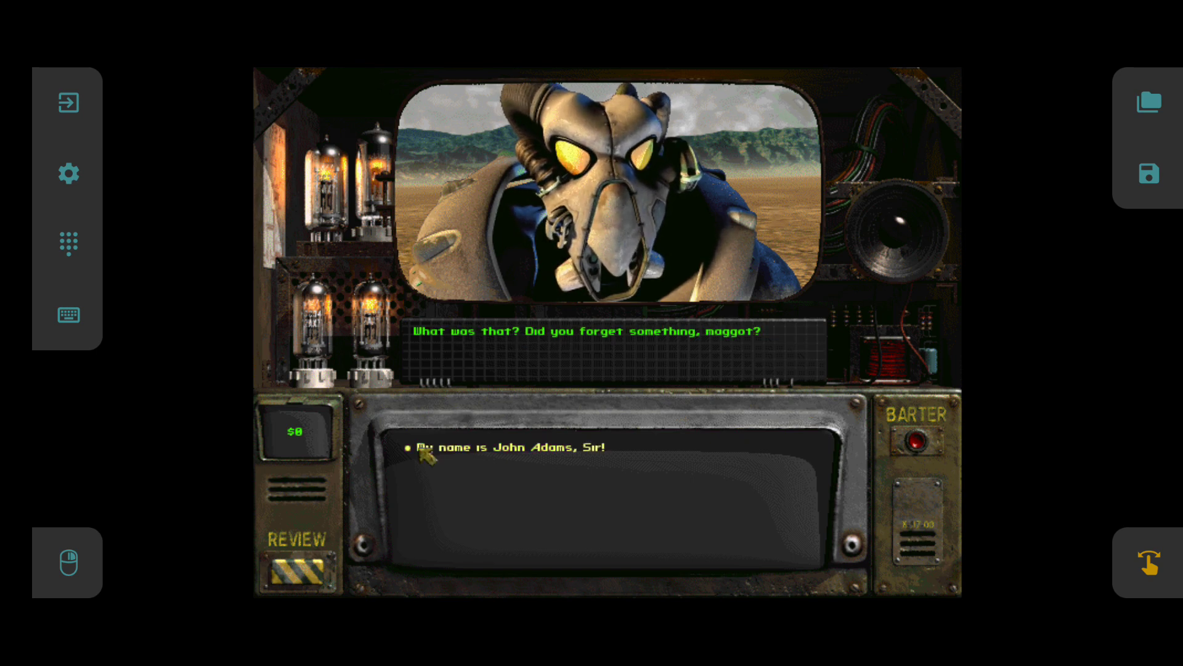
click(426, 452)
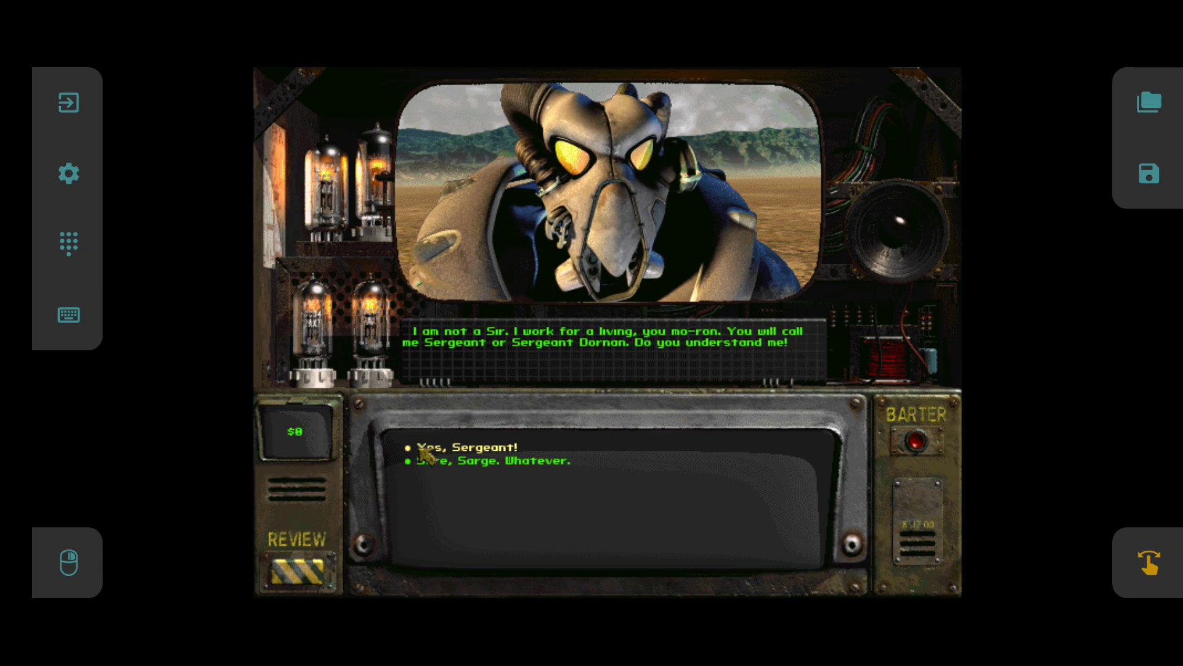
click(425, 448)
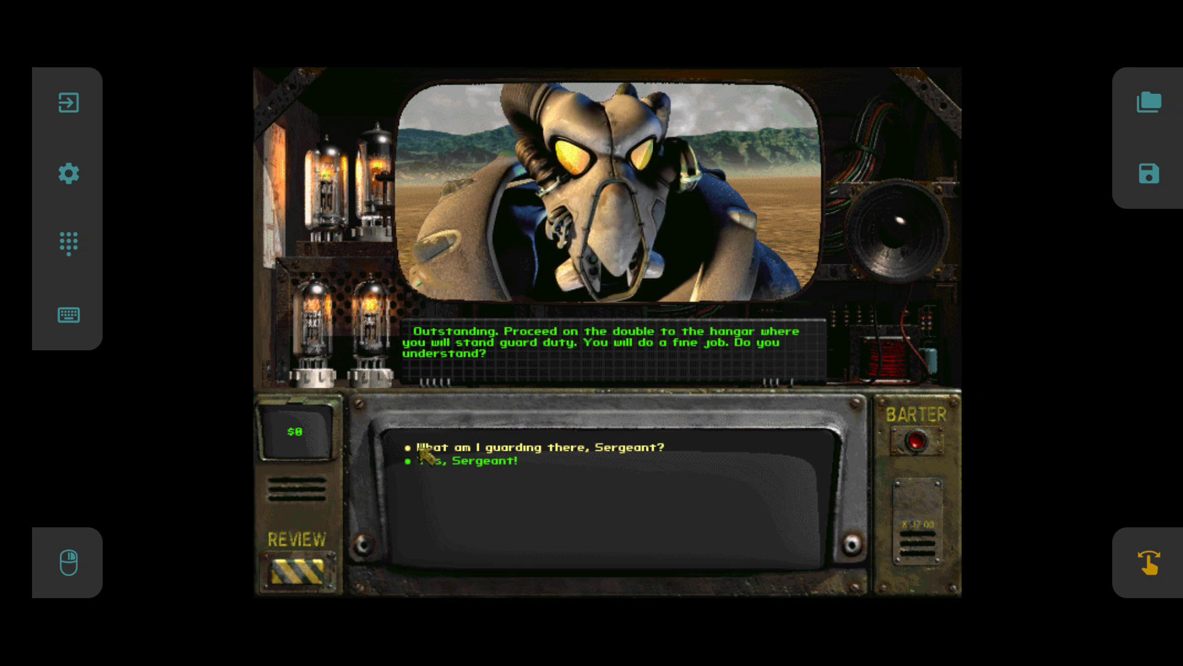
click(425, 448)
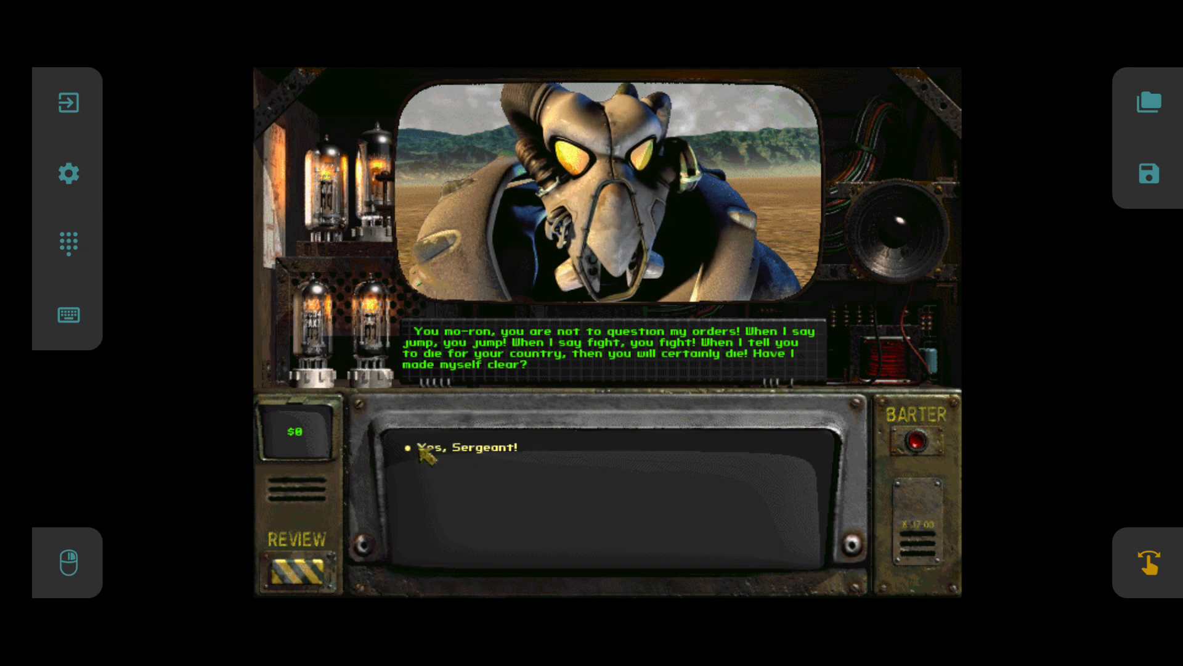